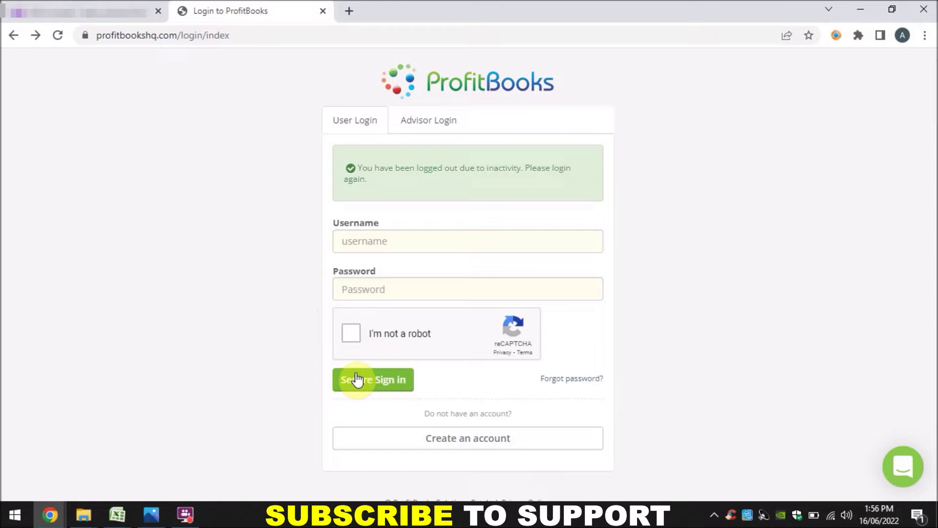
# Go from the login page to sign-up and scroll to the free Startup and paid SMB plan cards.
pyautogui.click(449, 440)
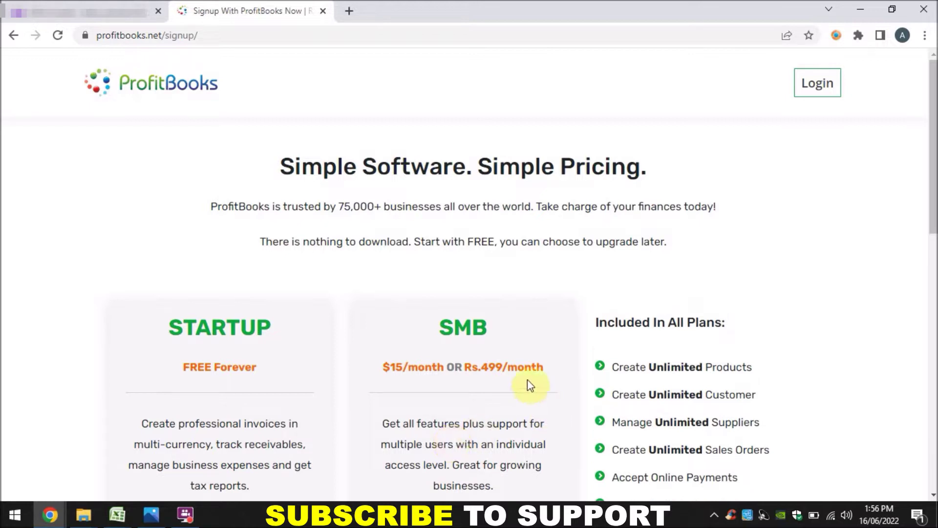
pyautogui.moveTo(934, 186); pyautogui.dragTo(934, 248)
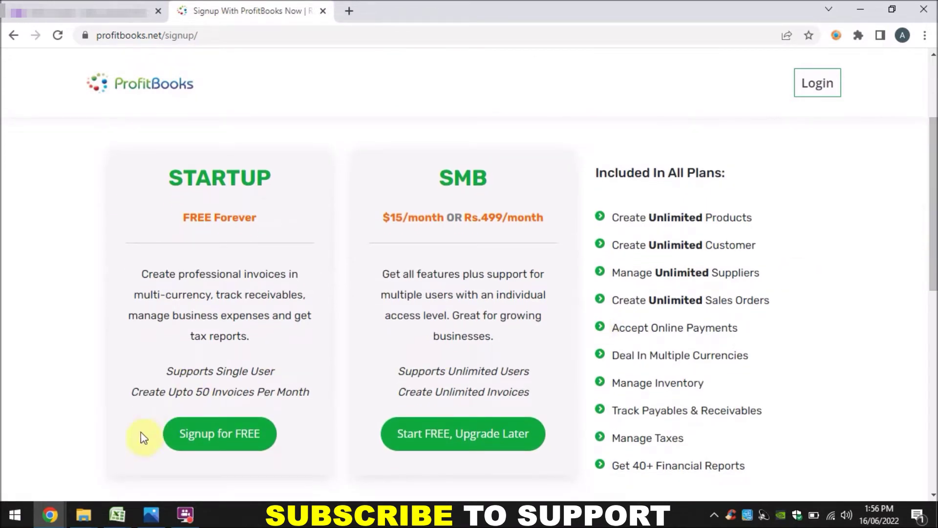
# Choose the free Startup plan and enter 'ABC Services' as the company name, ready for the email.
pyautogui.click(208, 436)
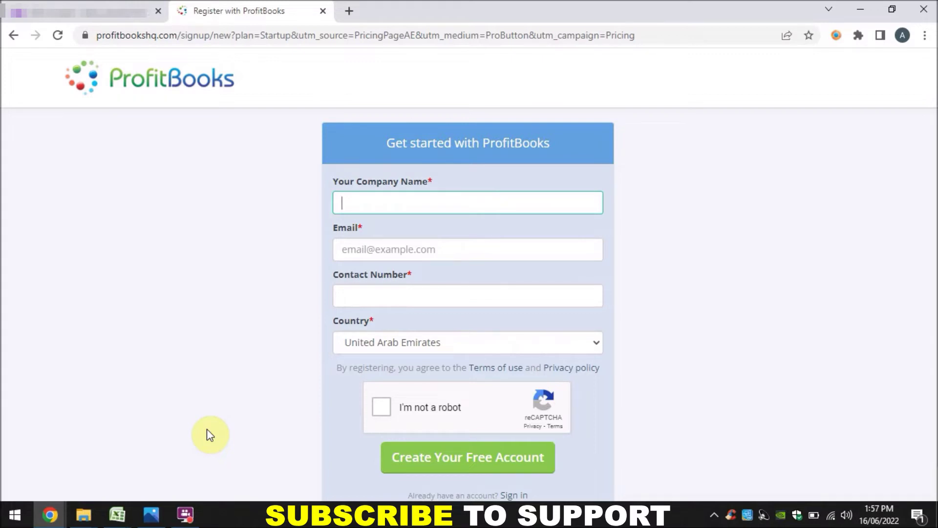
pyautogui.write('ABC Services')
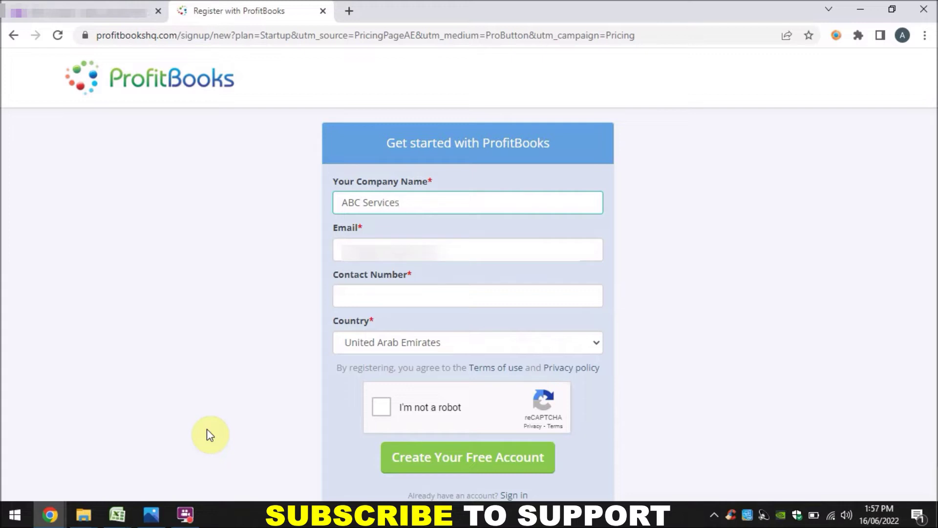
pyautogui.click(381, 244)
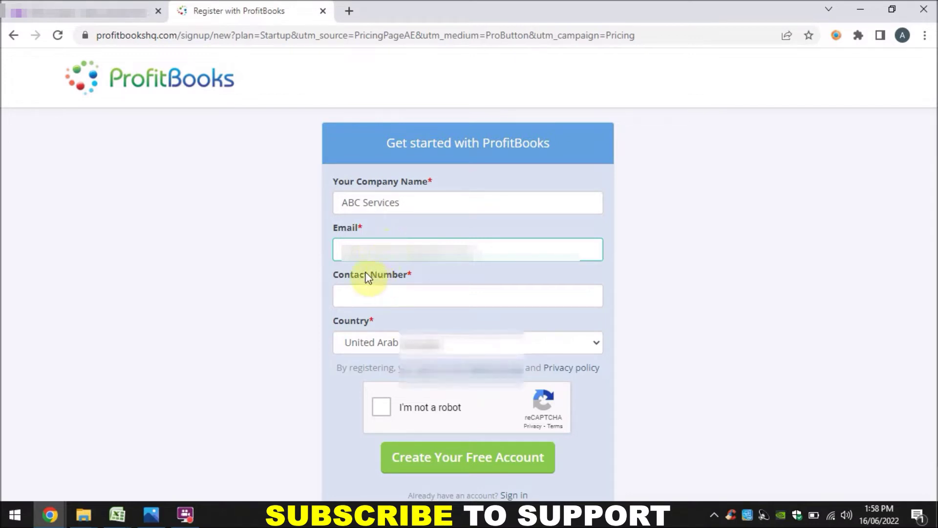
# Autofill the contact number, keep United Arab Emirates as country, pass the robot check and submit.
pyautogui.click(357, 298)
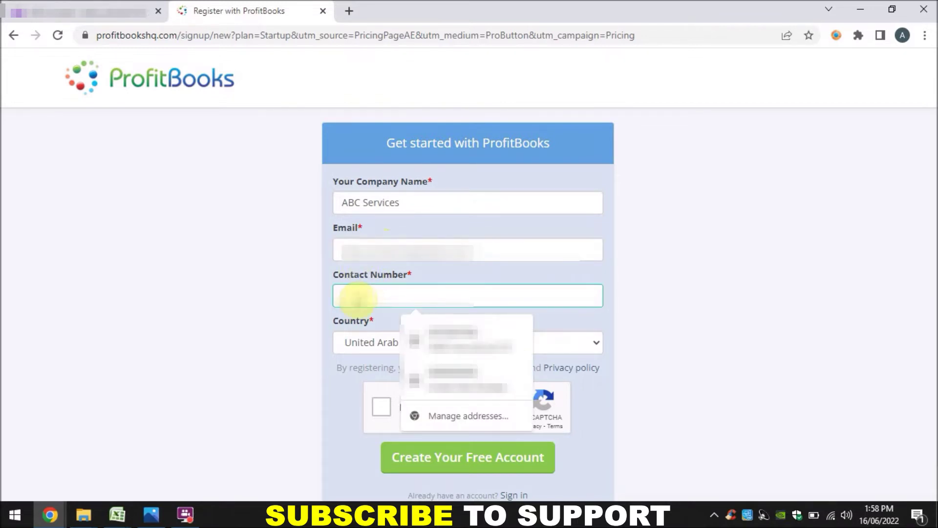
pyautogui.write('05')
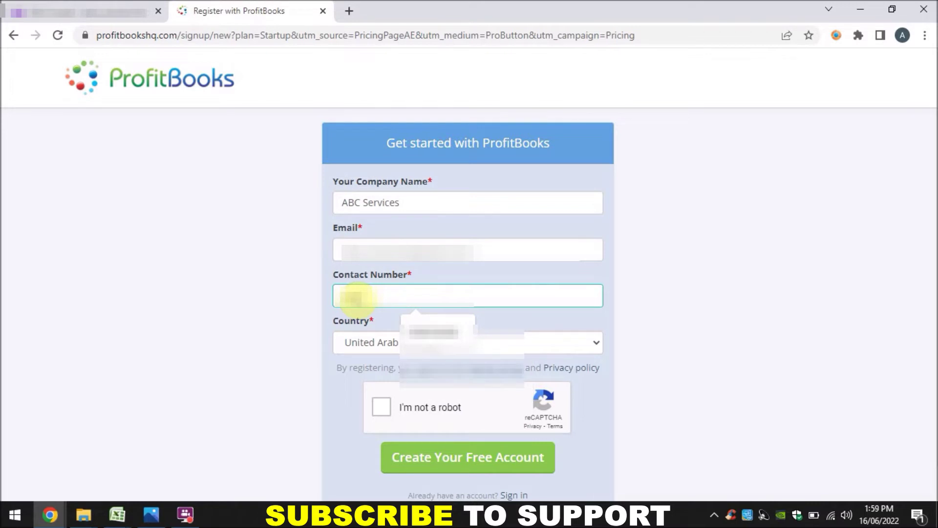
pyautogui.click(424, 330)
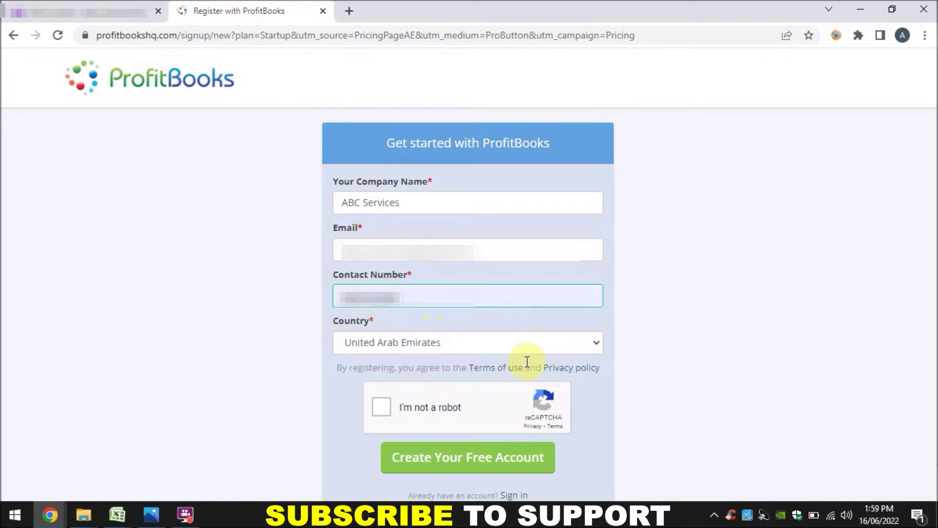
pyautogui.click(585, 351)
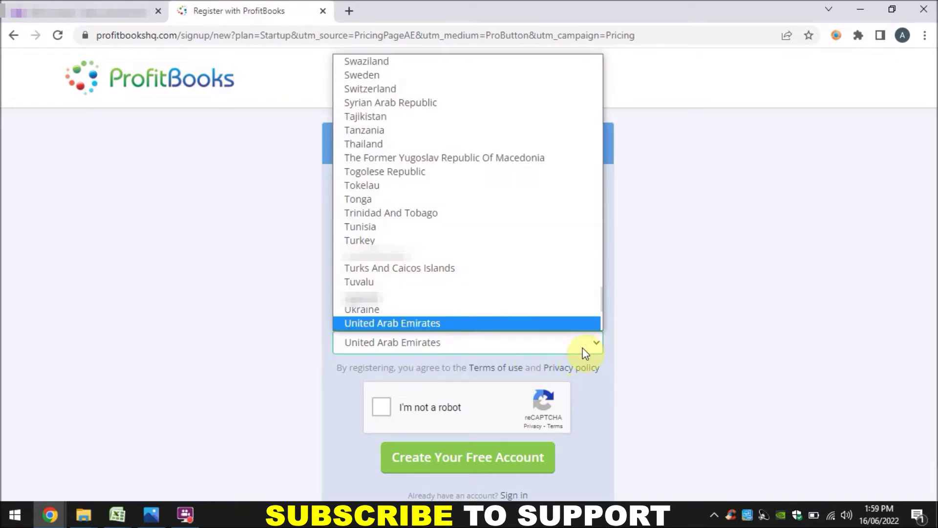
pyautogui.click(585, 352)
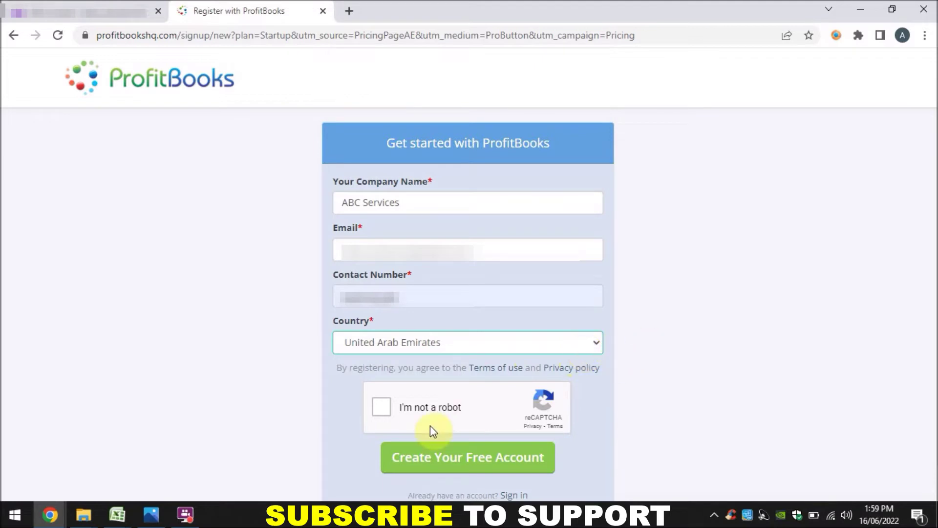
pyautogui.click(377, 407)
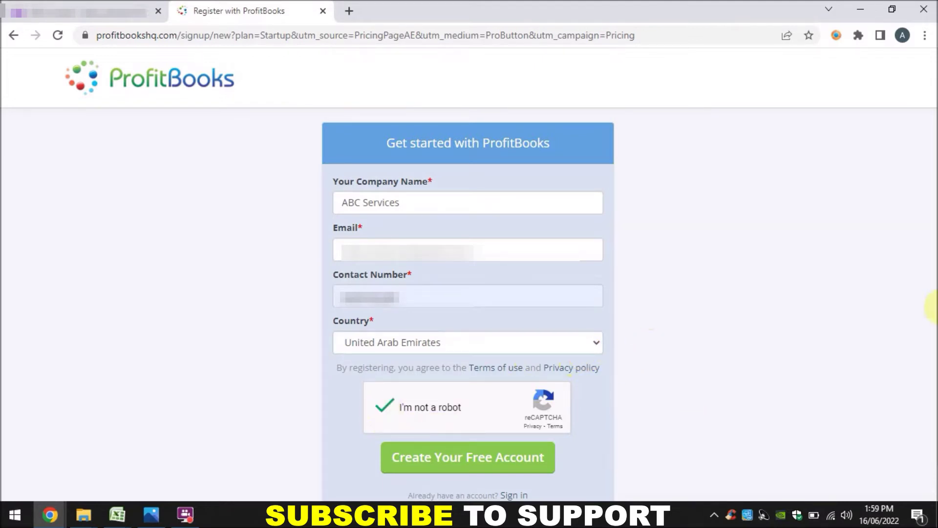
pyautogui.click(438, 468)
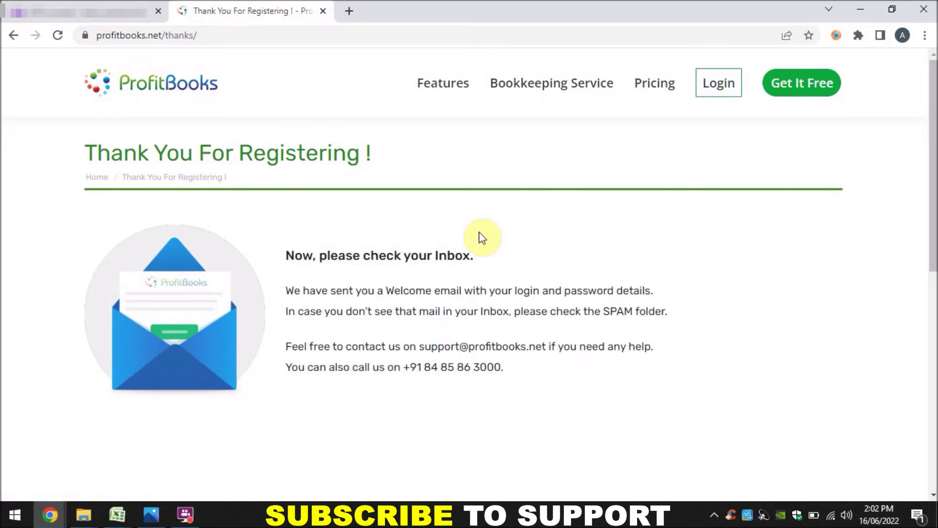
# Log in to the new account with the pasted password after passing the robot check.
pyautogui.click(728, 89)
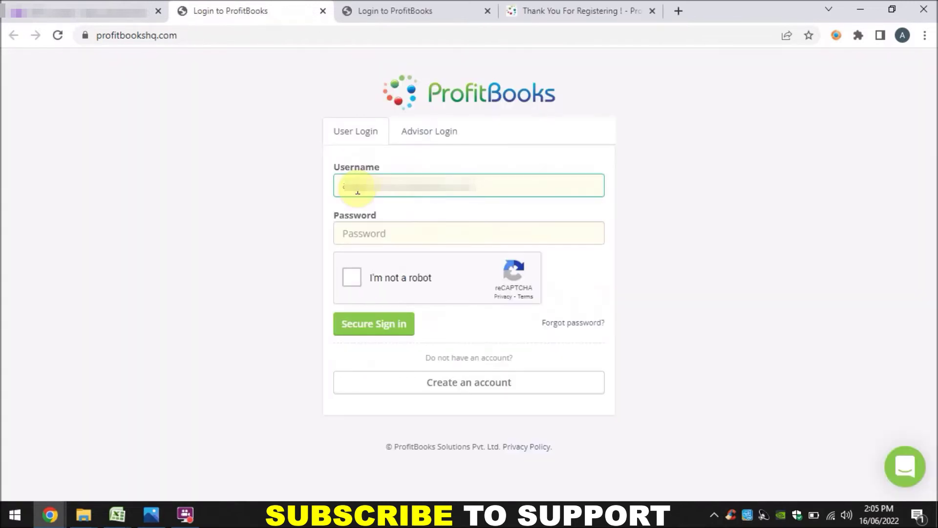
pyautogui.click(371, 237)
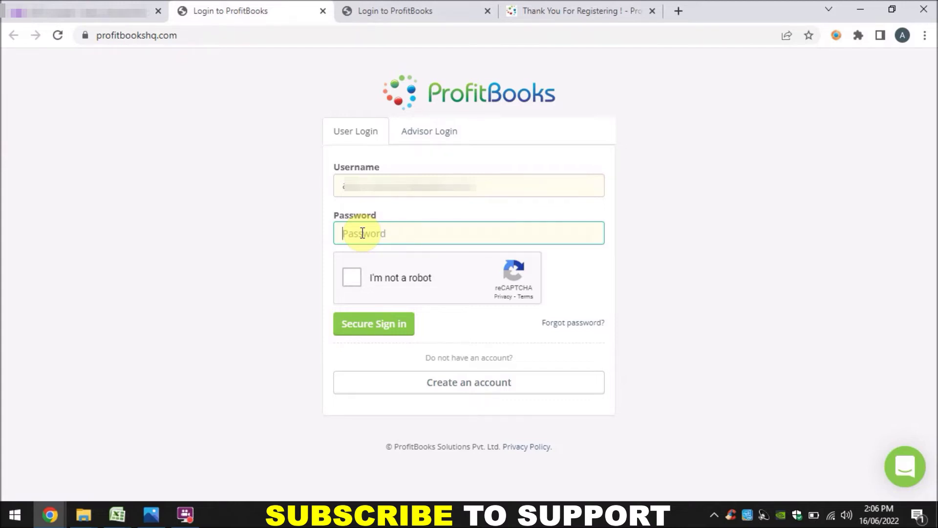
pyautogui.hotkey('ctrl', 'v')
pyautogui.click(351, 277)
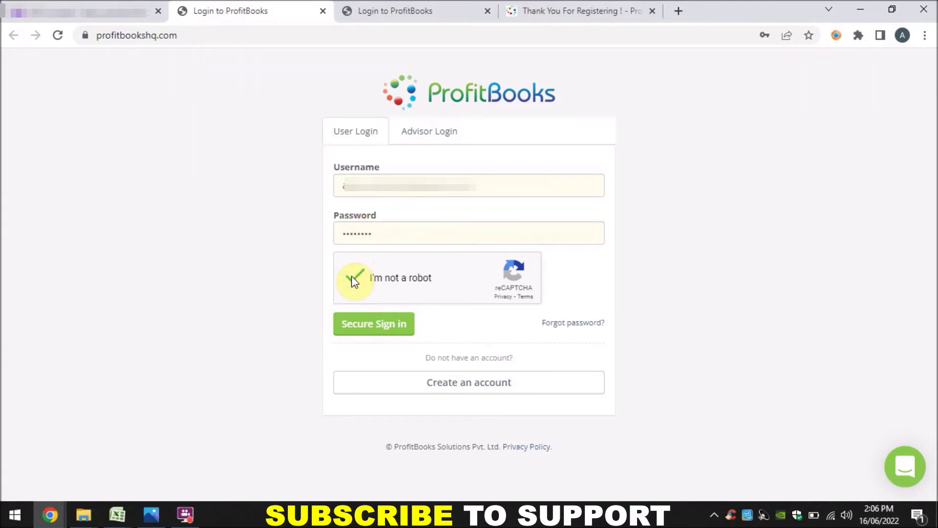
pyautogui.click(357, 322)
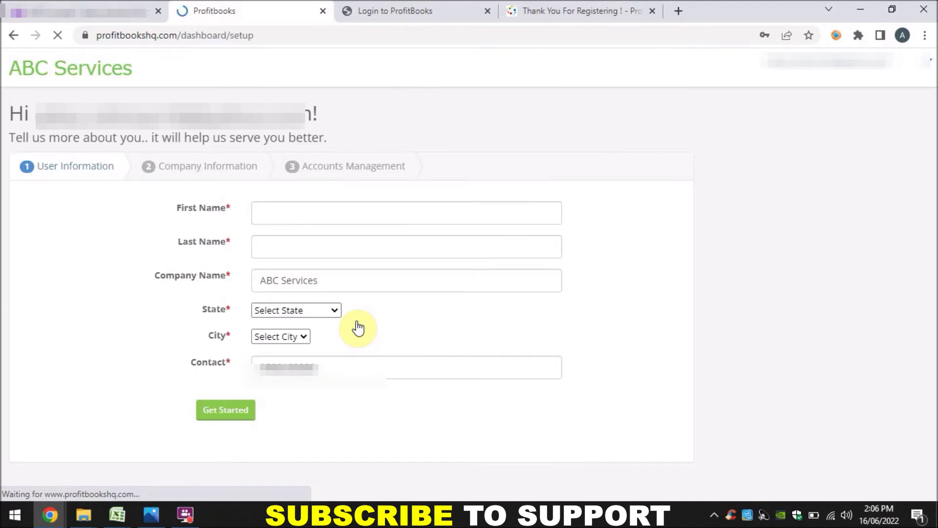
# Fill in the user's first and last name.
pyautogui.click(286, 205)
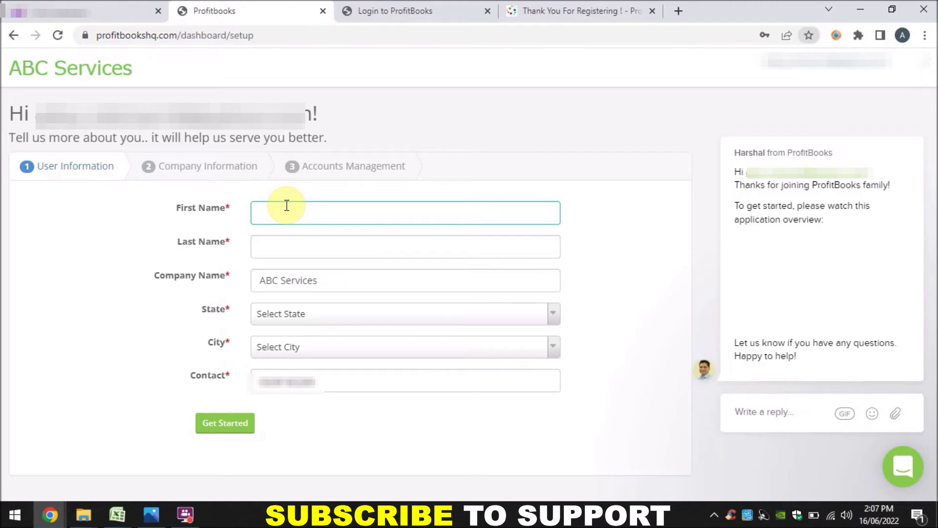
pyautogui.click(287, 206)
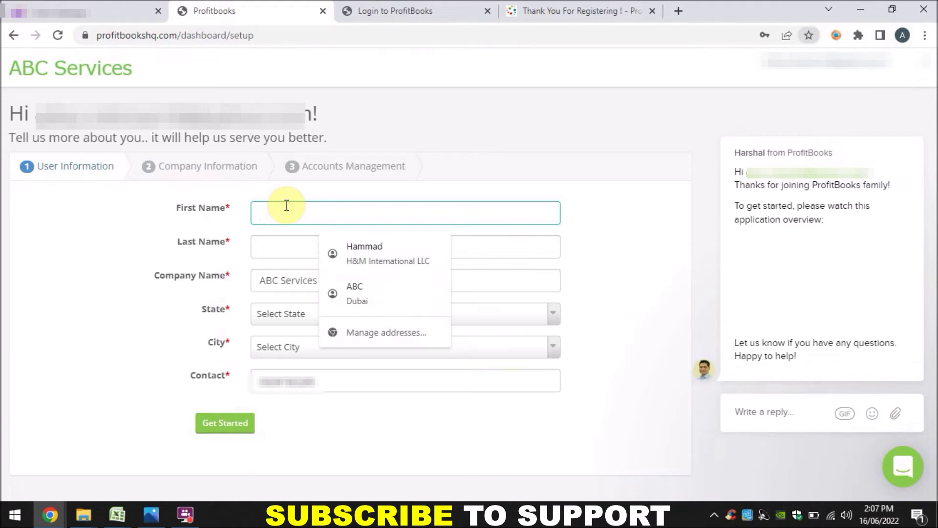
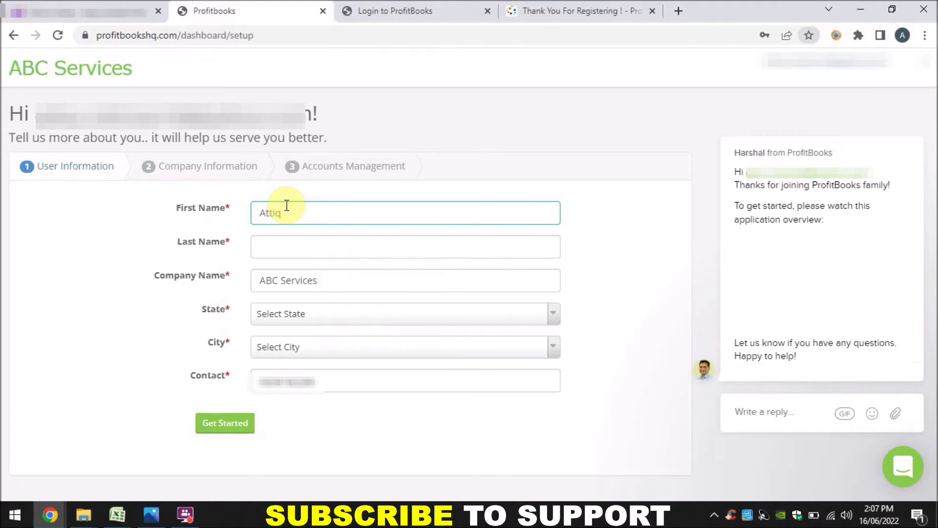
pyautogui.press('Tab')
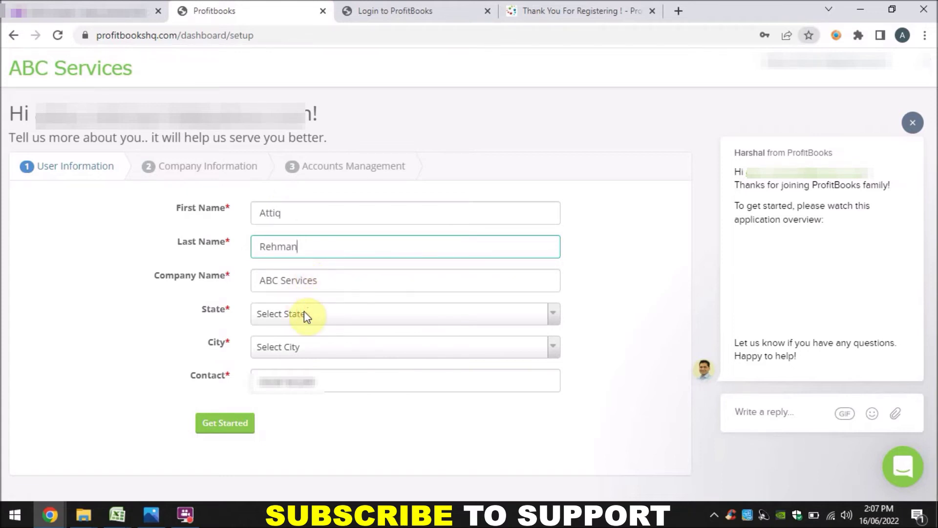
# Set both State and City to Dubai.
pyautogui.click(552, 320)
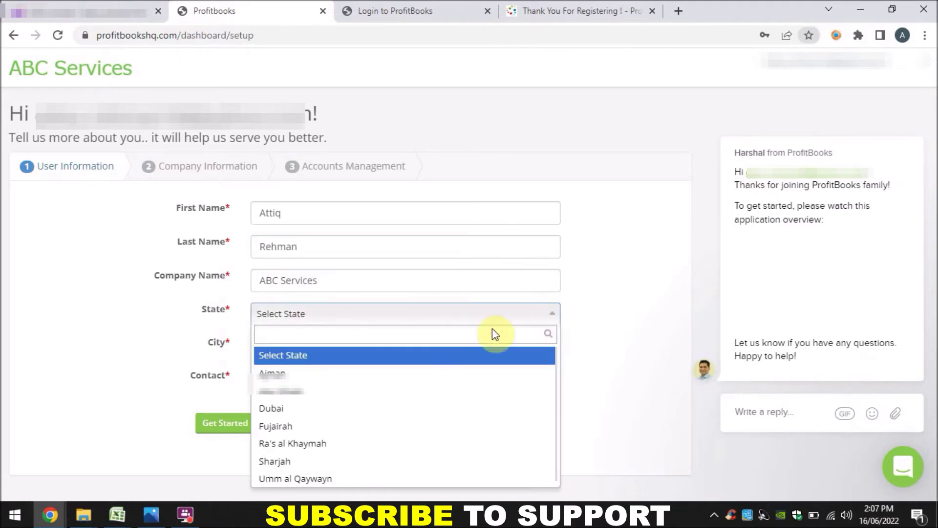
pyautogui.click(289, 410)
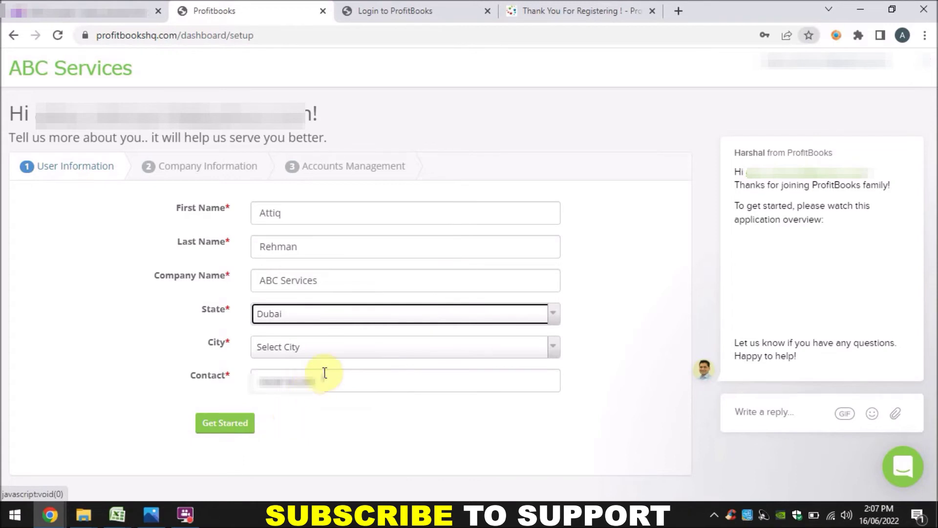
pyautogui.click(555, 347)
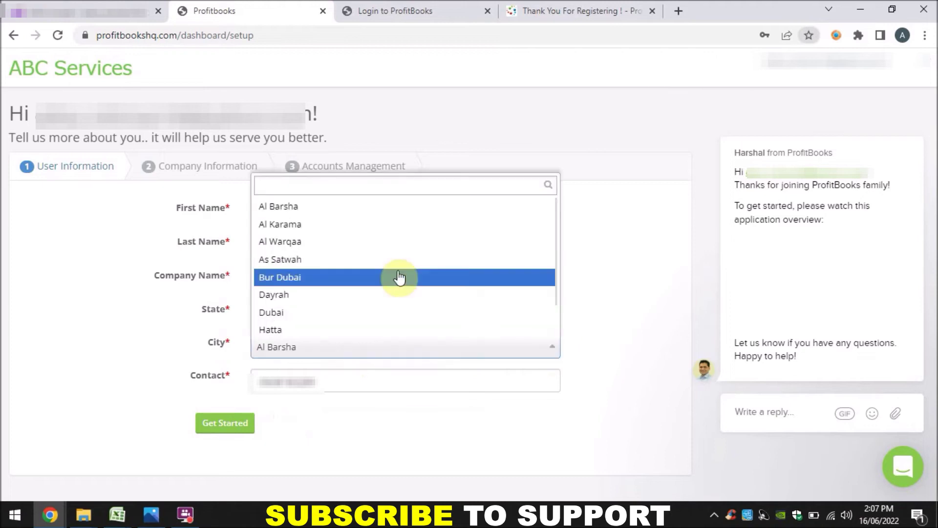
pyautogui.click(322, 311)
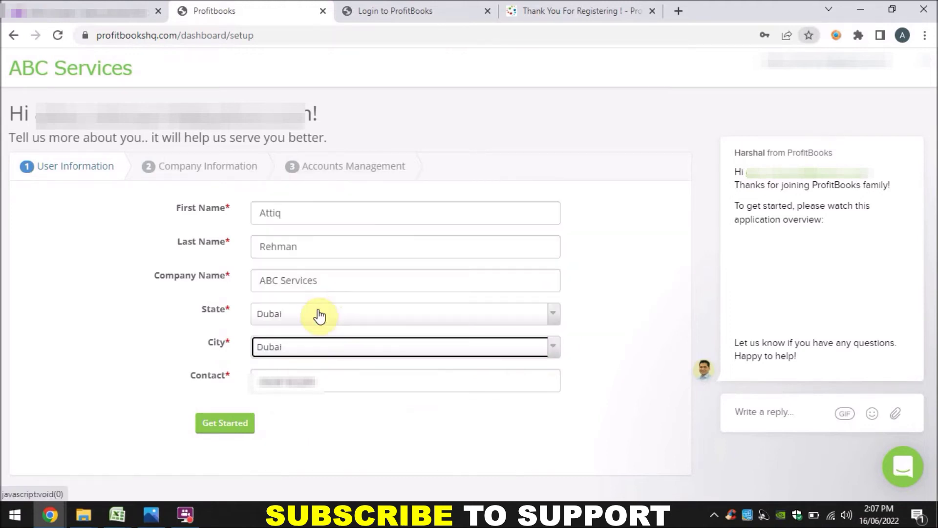
# Set financial year start to 1st January, employees to 1 to 5, and industry to Other.
pyautogui.click(226, 424)
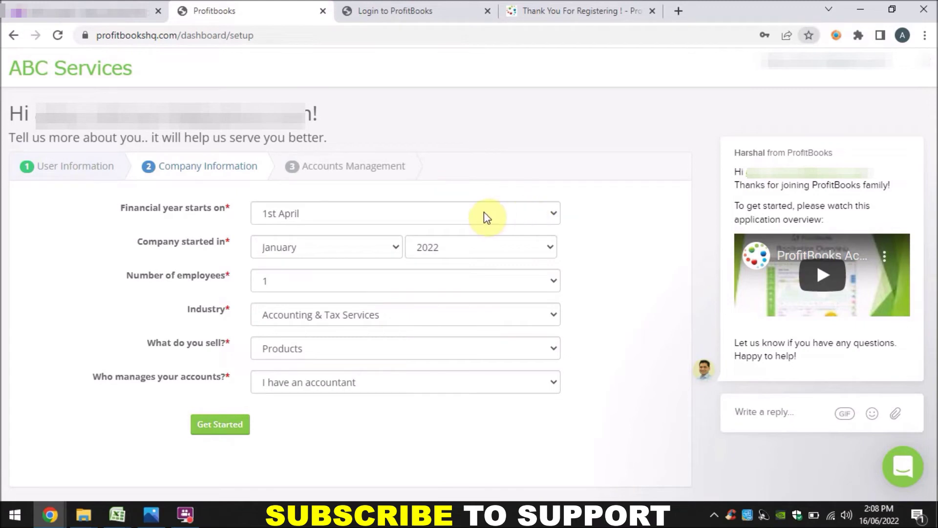
pyautogui.click(552, 215)
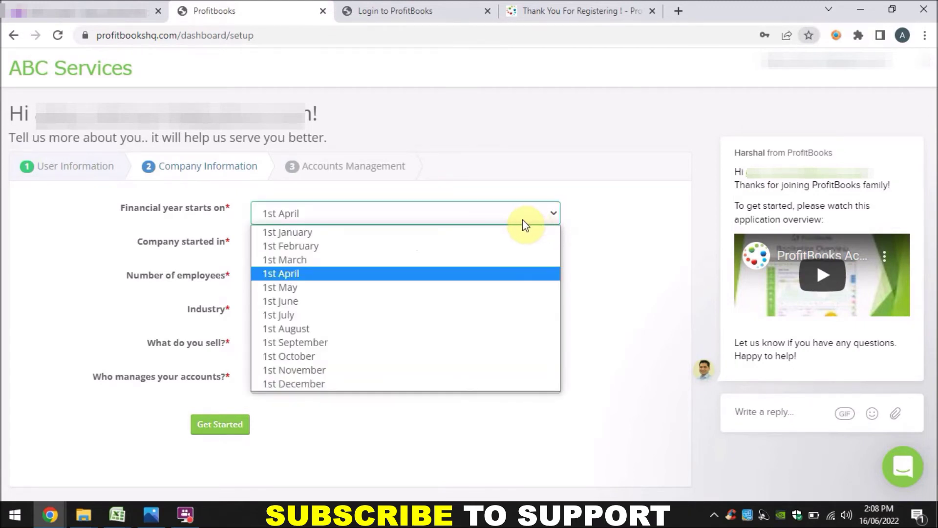
pyautogui.click(310, 232)
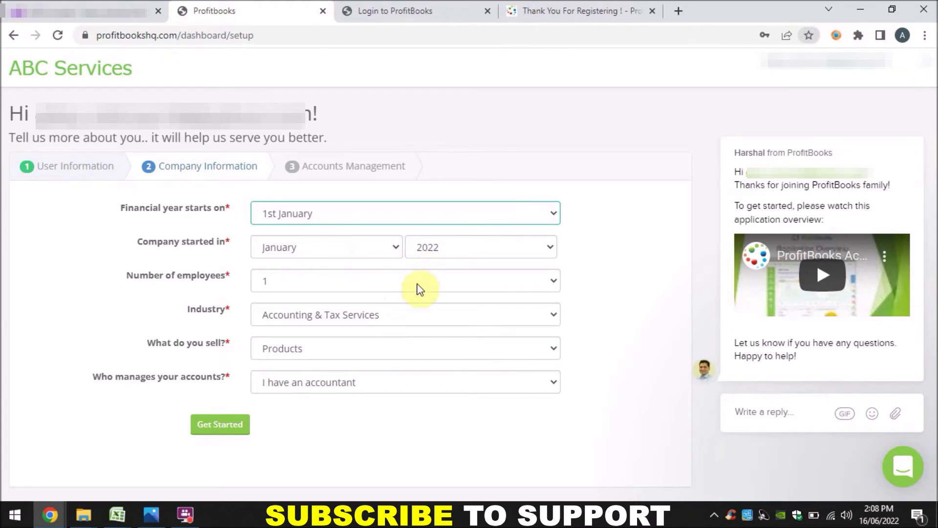
pyautogui.click(554, 283)
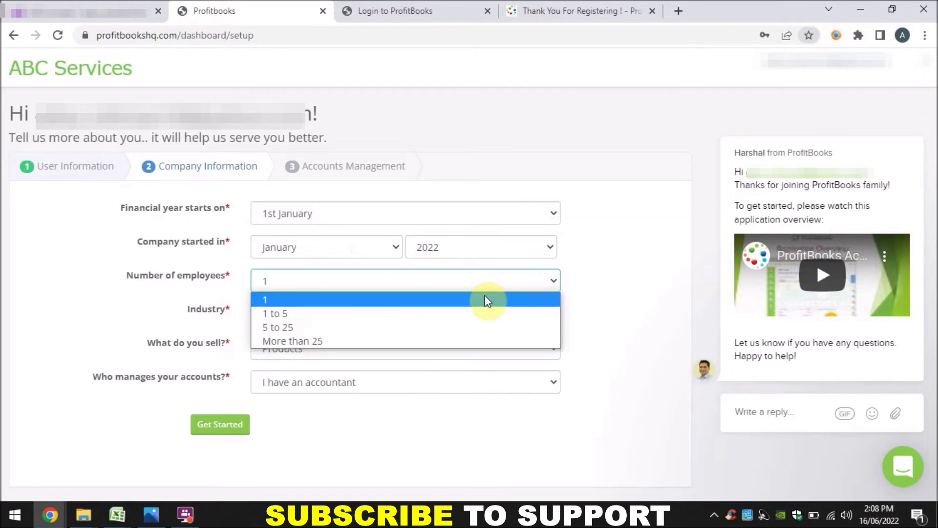
pyautogui.click(423, 315)
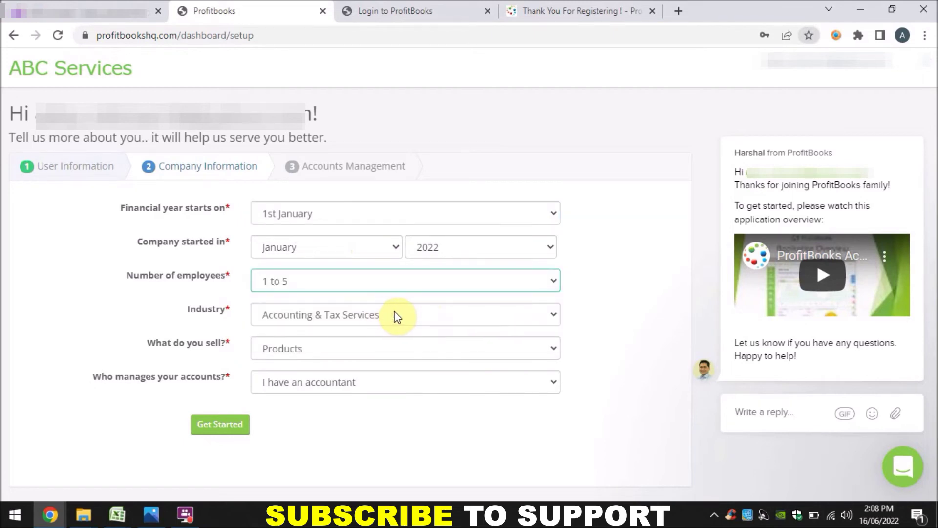
pyautogui.click(556, 319)
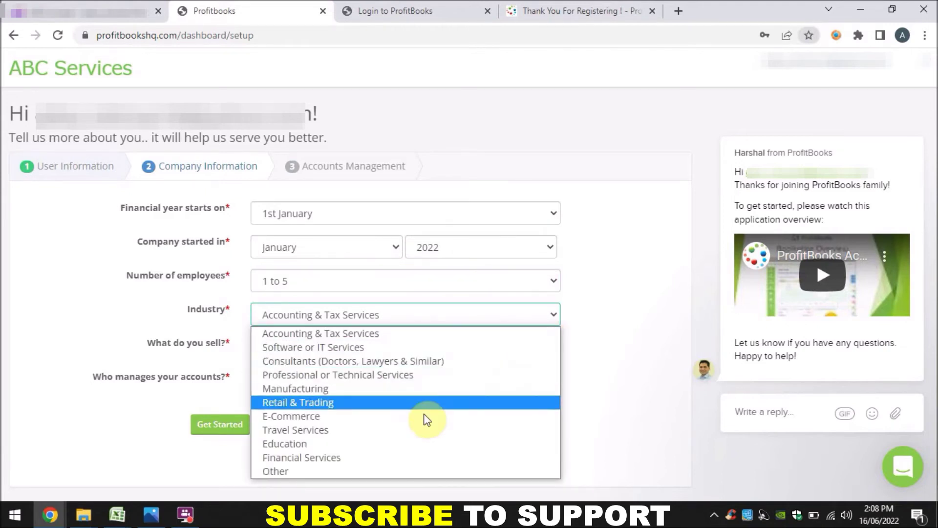
pyautogui.click(341, 469)
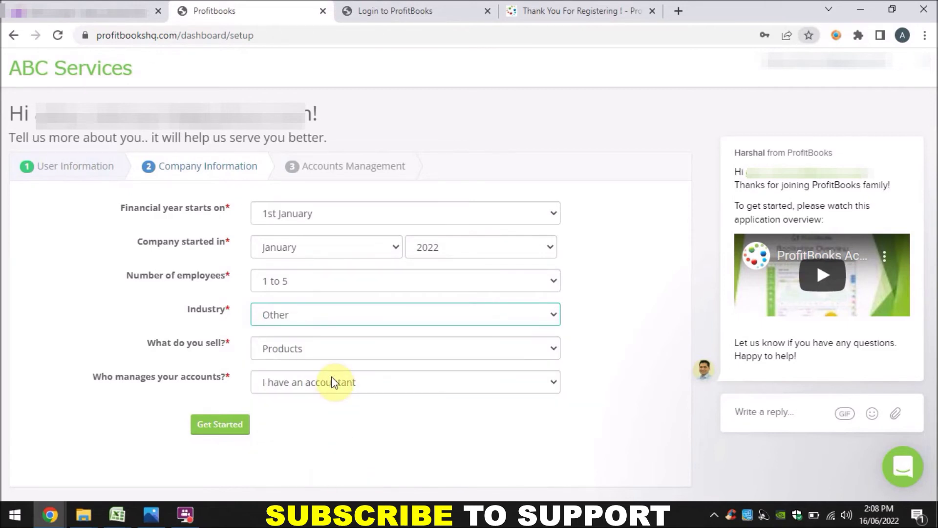
# Select Services as what the company sells, keep 'I have an accountant', and continue.
pyautogui.click(329, 357)
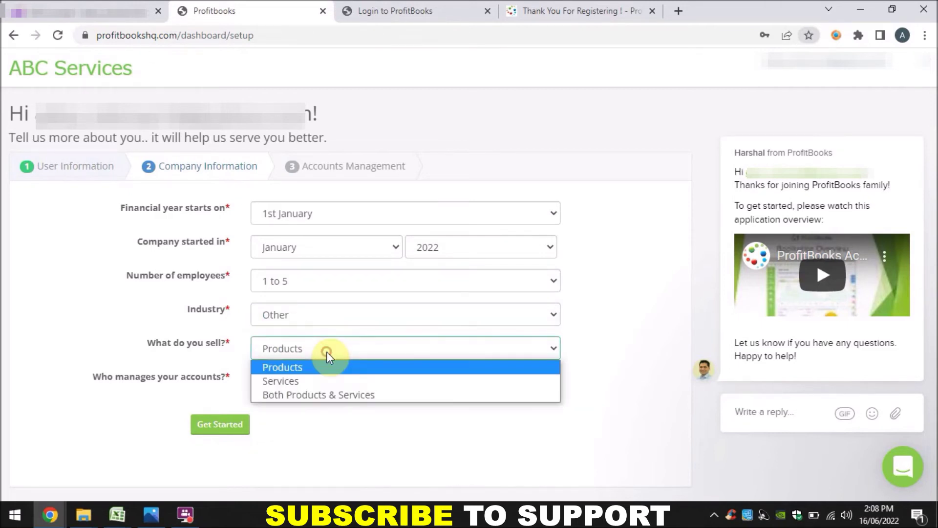
pyautogui.click(290, 384)
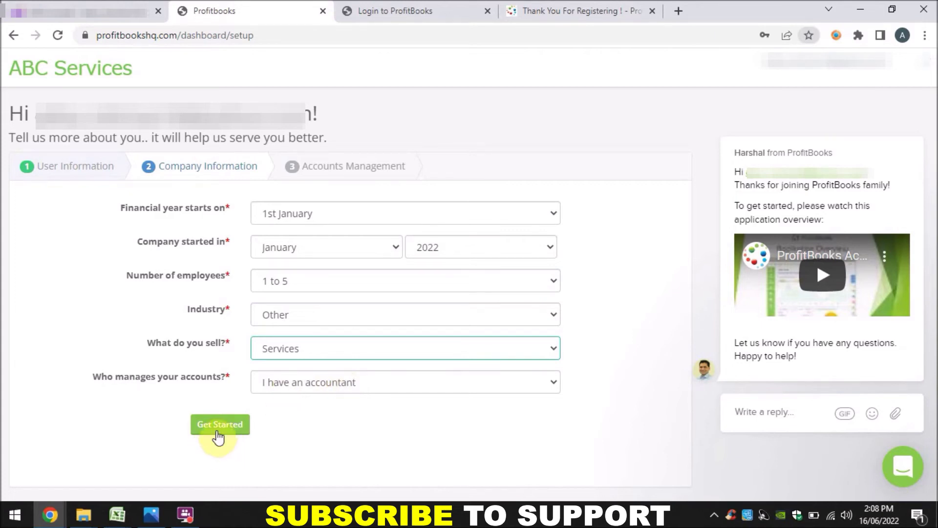
pyautogui.click(364, 392)
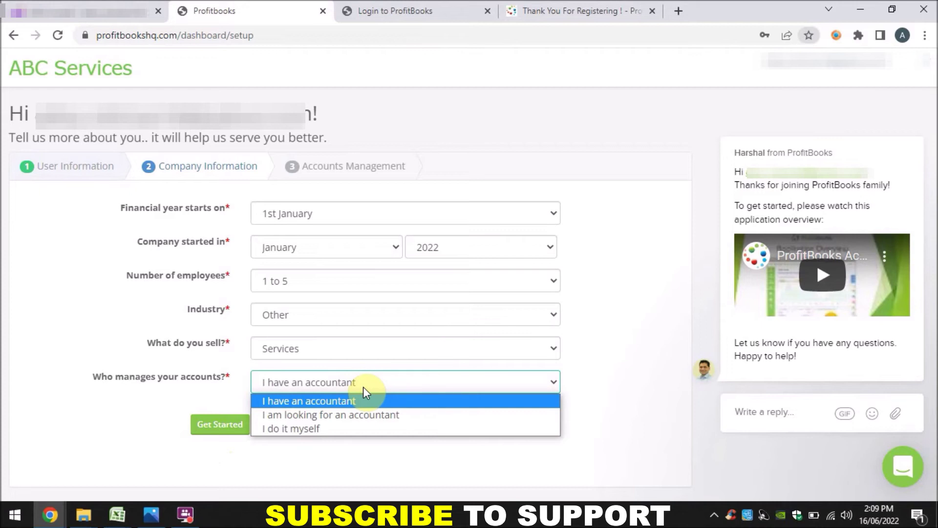
pyautogui.click(335, 401)
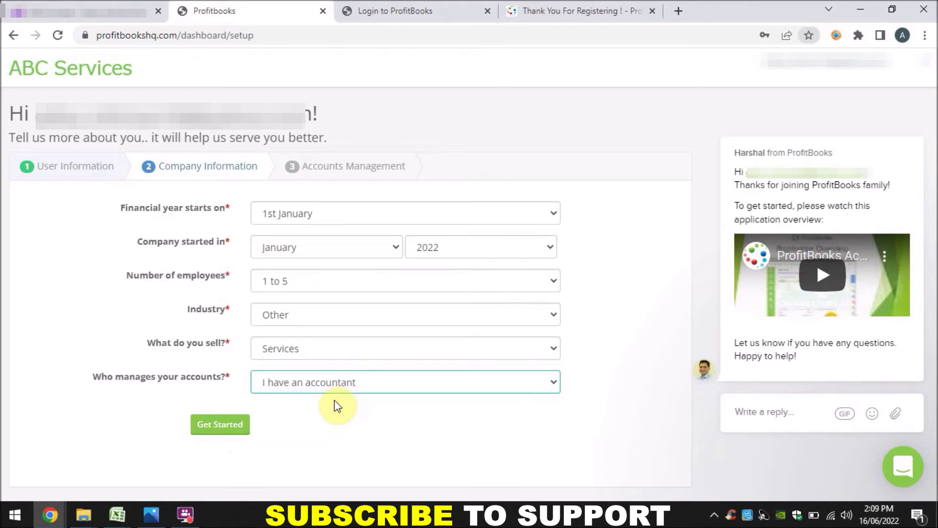
pyautogui.click(241, 426)
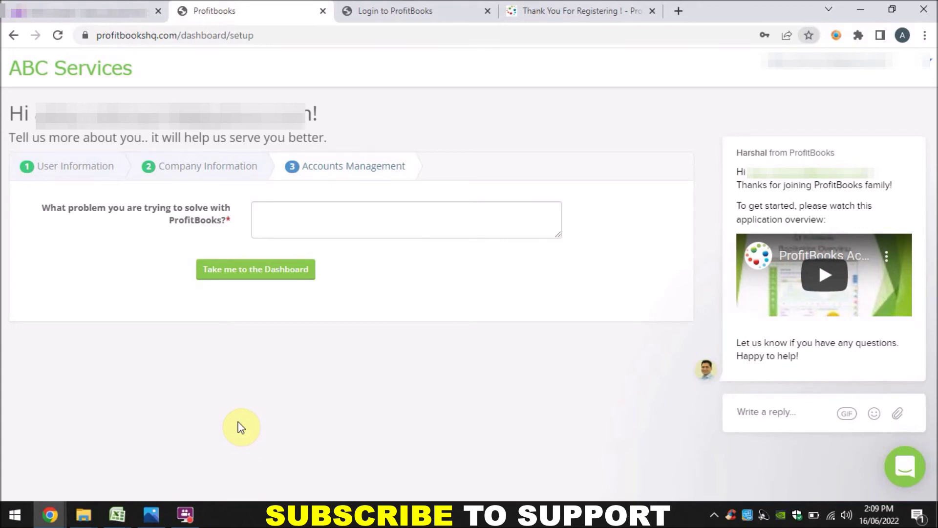
# Type 'Manage my business in a proper way' as the problem to solve.
pyautogui.click(288, 223)
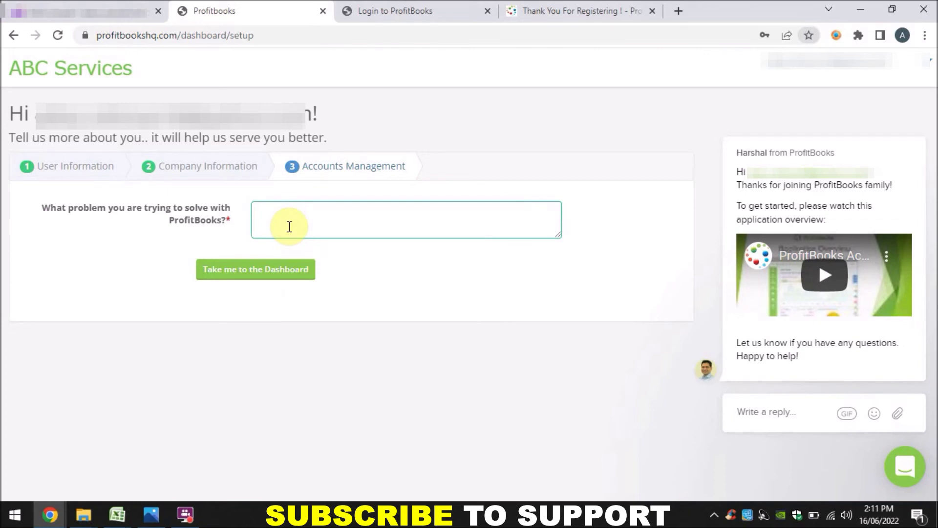
pyautogui.write('Manage my business in a proper')
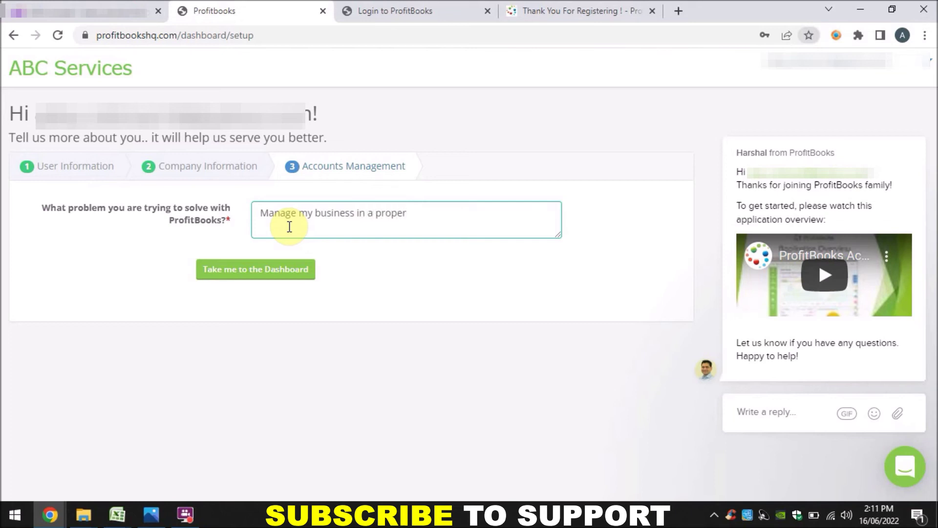
pyautogui.write(' way')
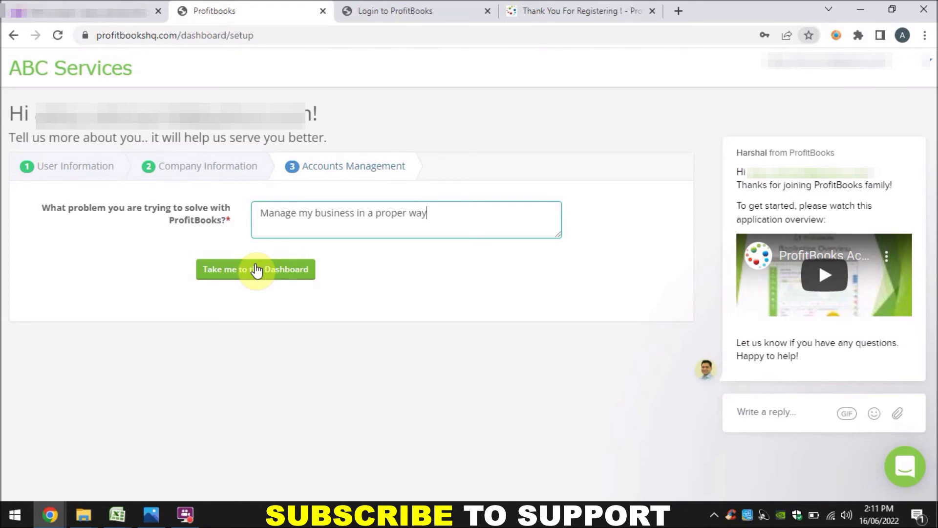
# Finish setup, open the ABC Services dashboard and scroll through it showing AED 0.00 figures.
pyautogui.click(257, 270)
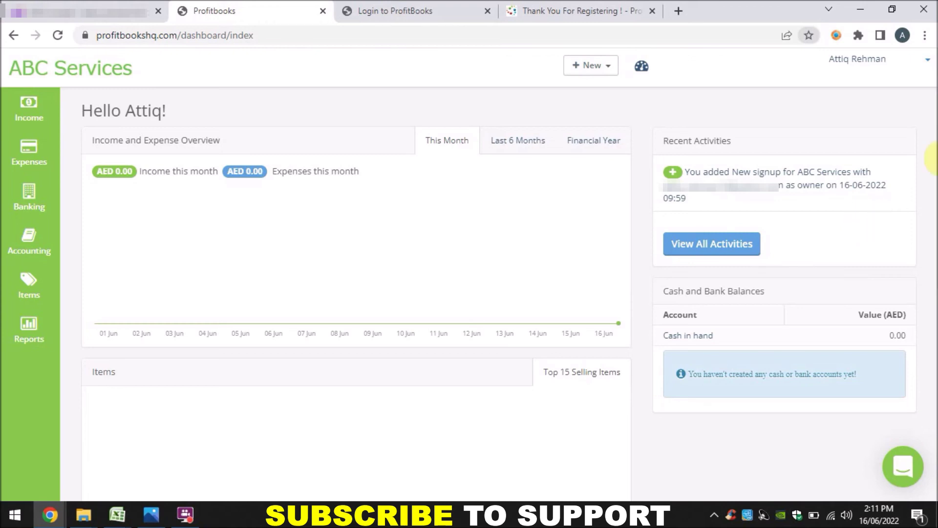
pyautogui.moveTo(935, 159); pyautogui.dragTo(934, 191)
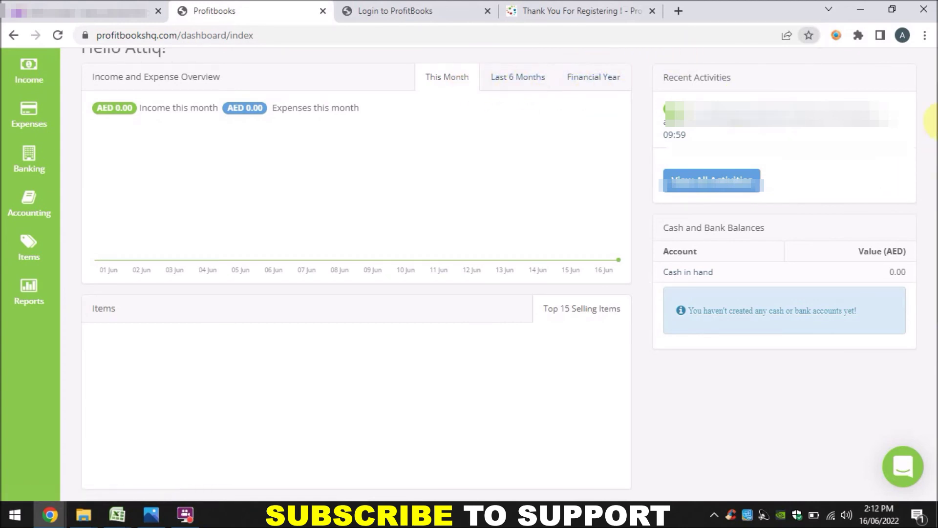
pyautogui.moveTo(931, 132); pyautogui.dragTo(932, 61)
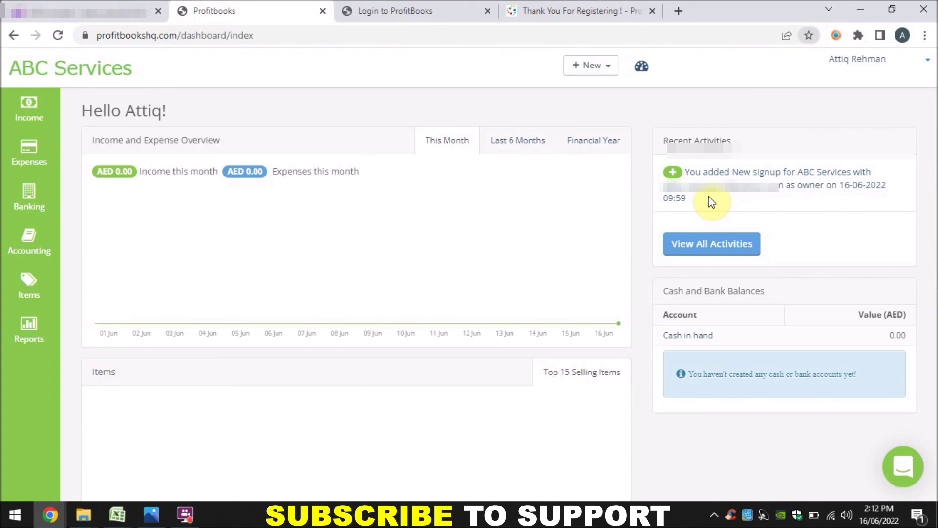
# Show the + New menu of record types such as invoices, expenses and customers.
pyautogui.click(609, 68)
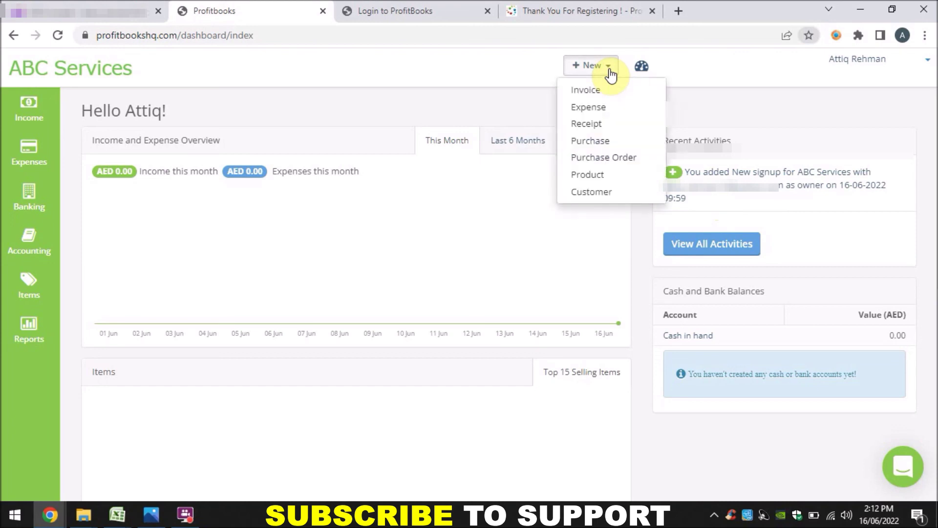